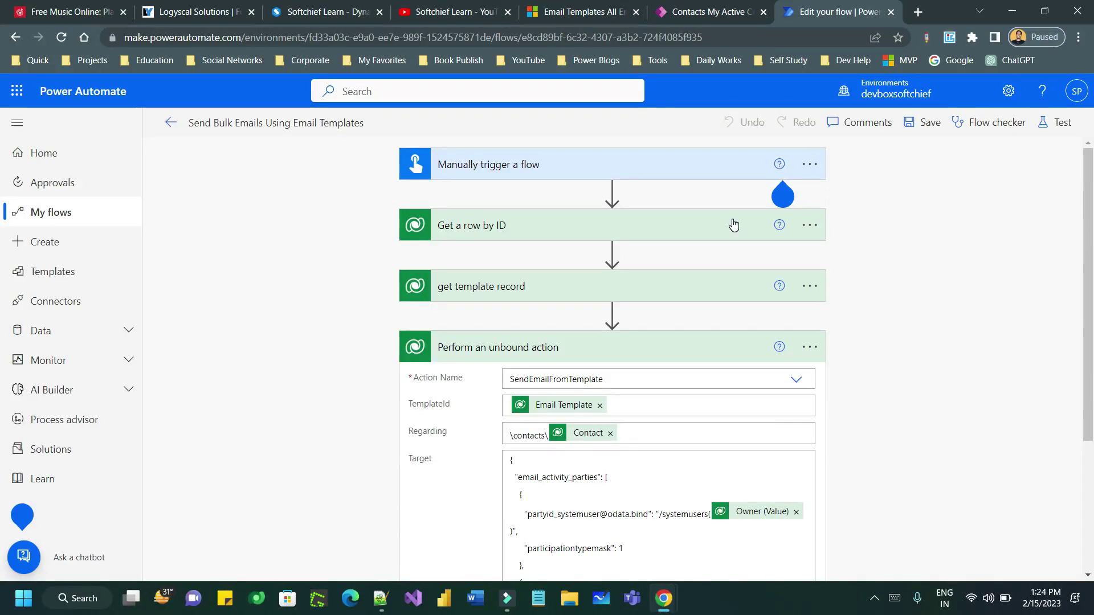
- Bring the Welcome Email Templates Contact template window to the front and reposition it
click(875, 599)
click(903, 286)
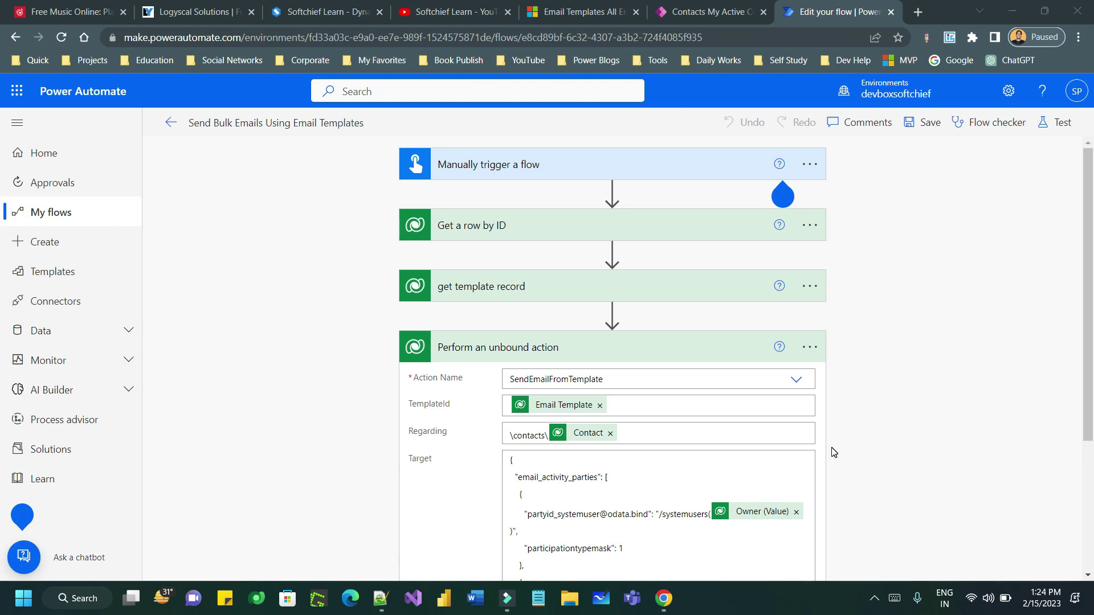
mouse_move(662, 598)
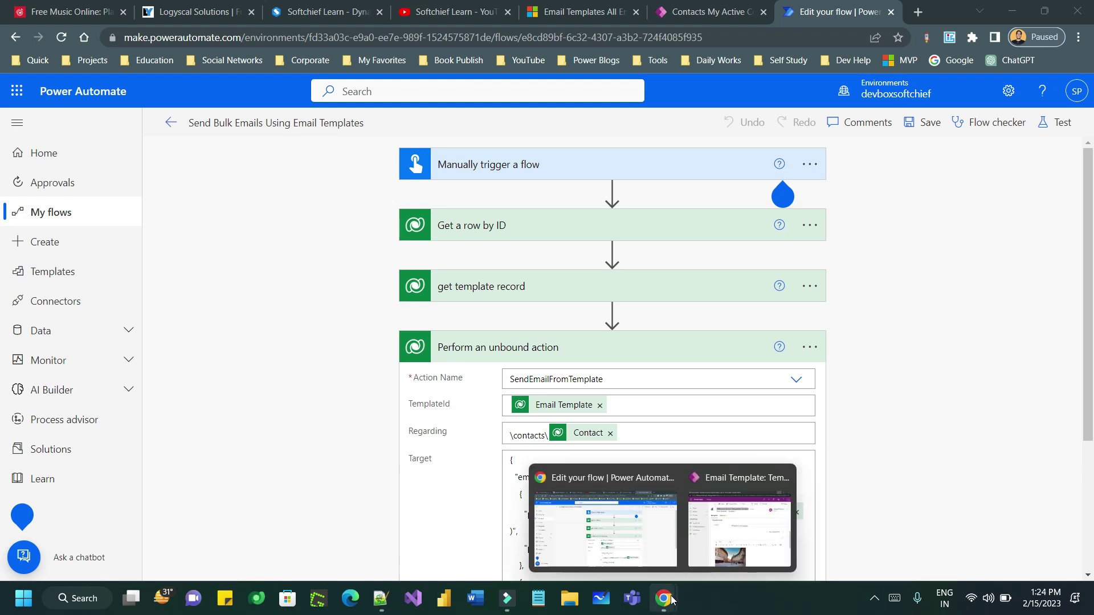
click(712, 555)
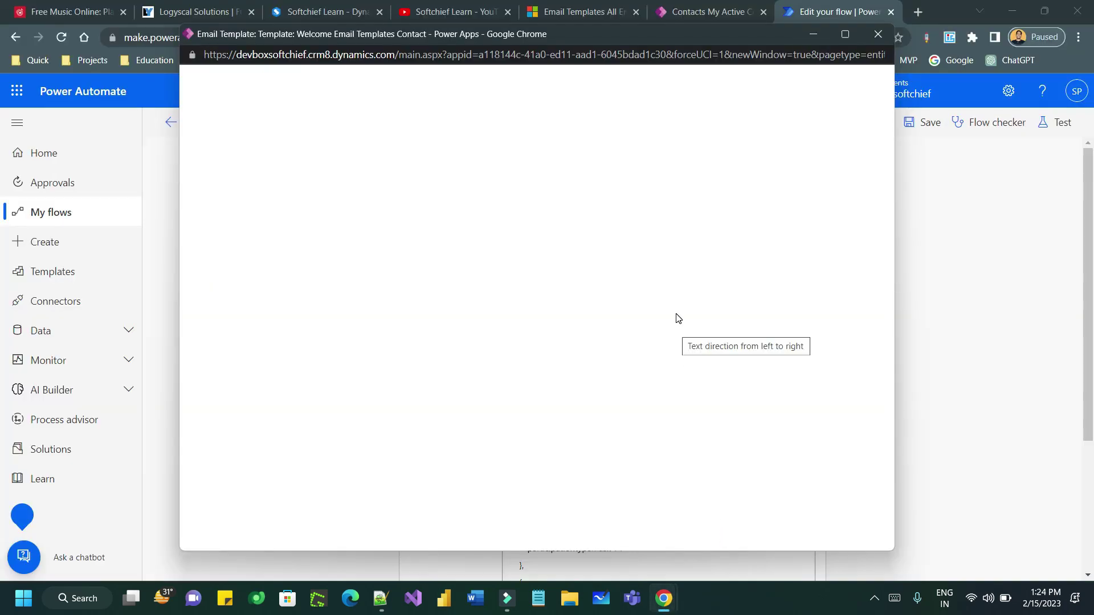
mouse_move(553, 33)
mouse_down()
mouse_move(593, 36)
mouse_move(562, 44)
mouse_up()
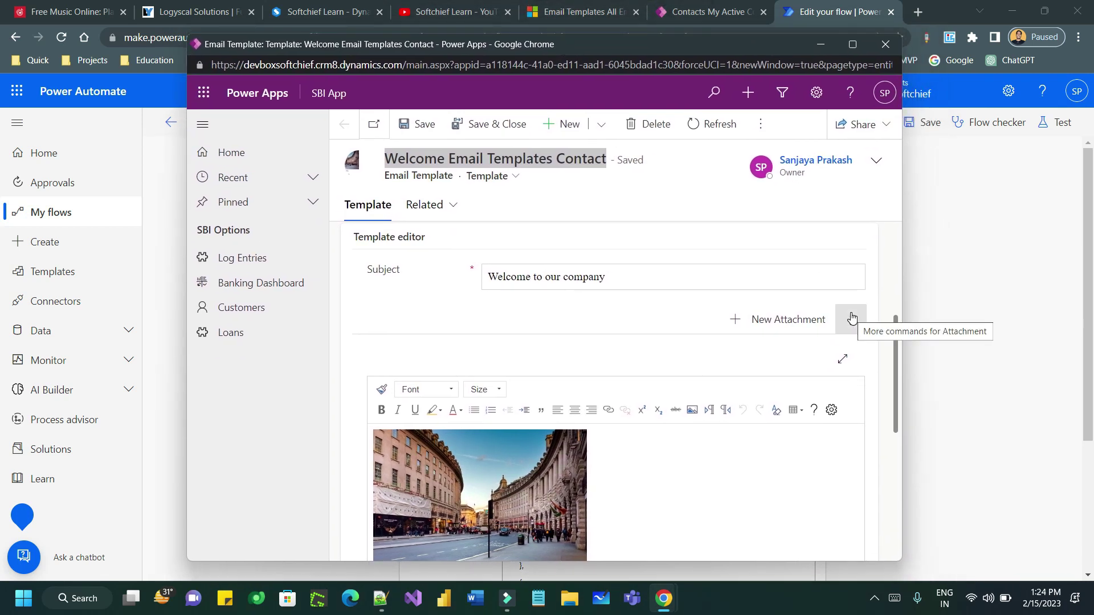
drag(894, 348, 884, 404)
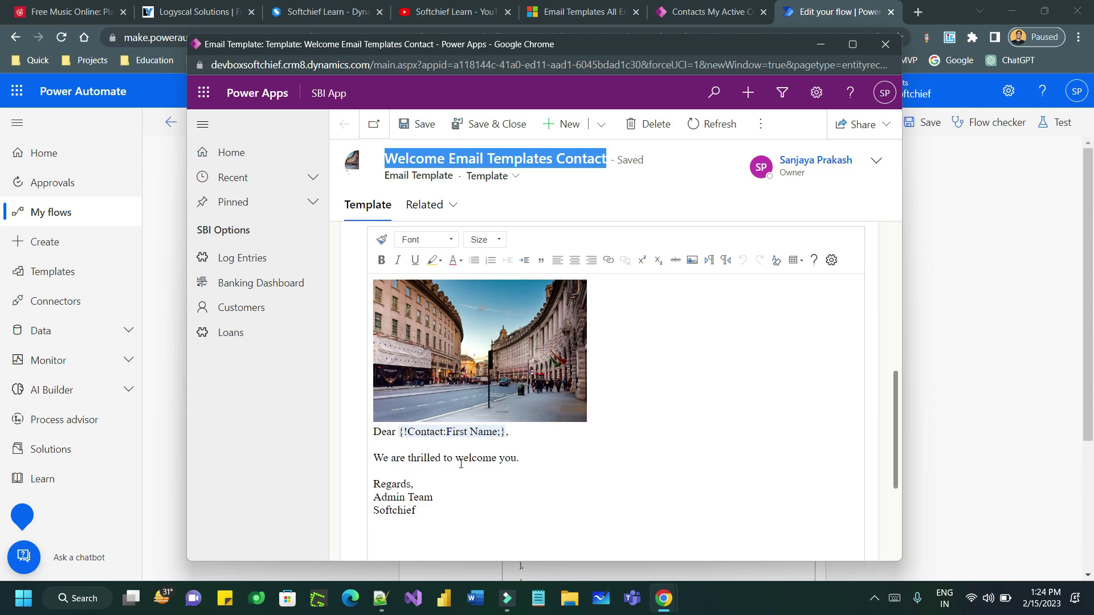
- Review the email body's Contact First Name placeholder after 'Dear' and its image
click(431, 436)
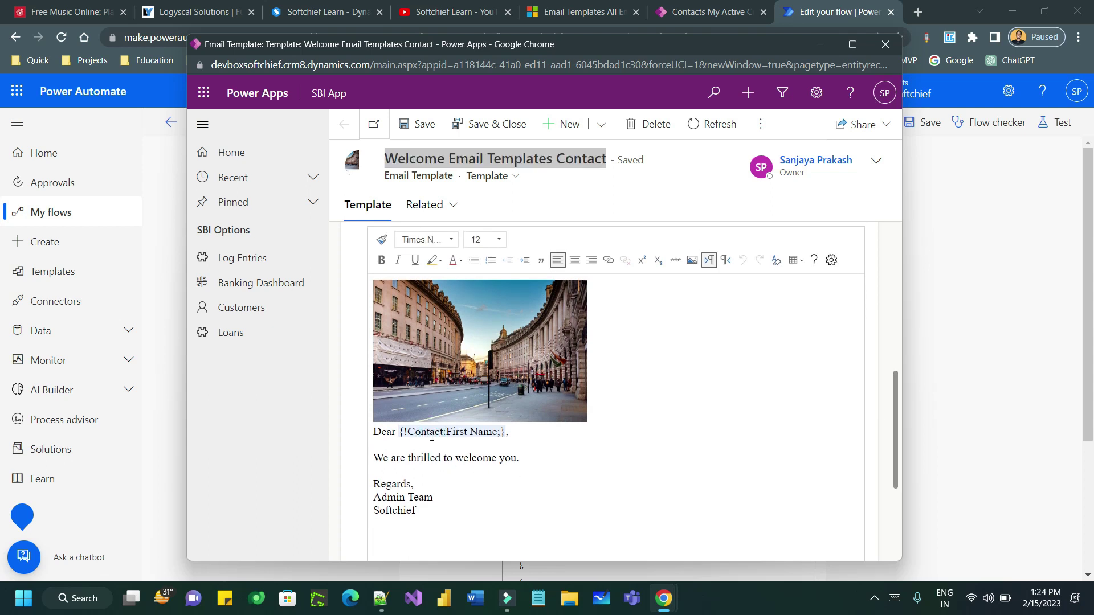
click(446, 442)
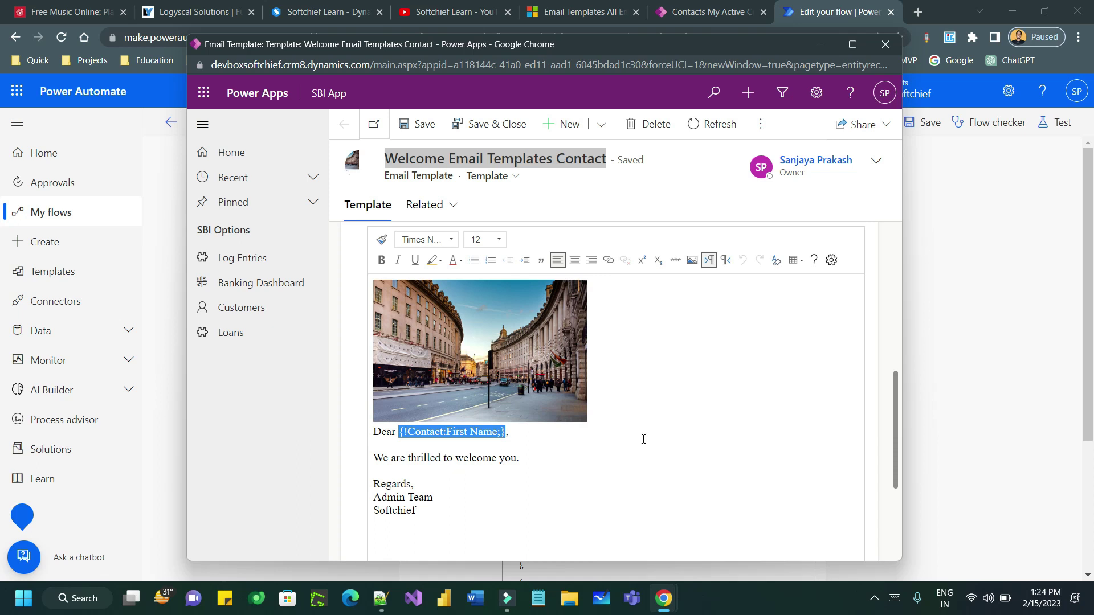
click(569, 359)
drag(897, 407, 868, 129)
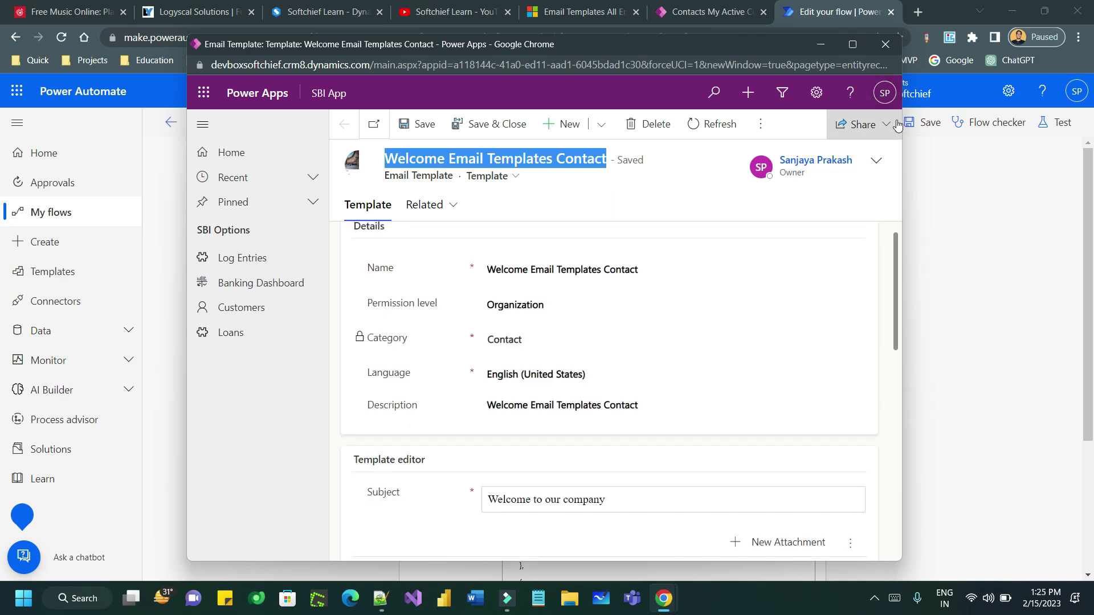
- Select record ID c99011a1-d6ac-ed11-83fe-6045bdad1c30 in the template's web address, then return to the flow
click(839, 66)
click(839, 66)
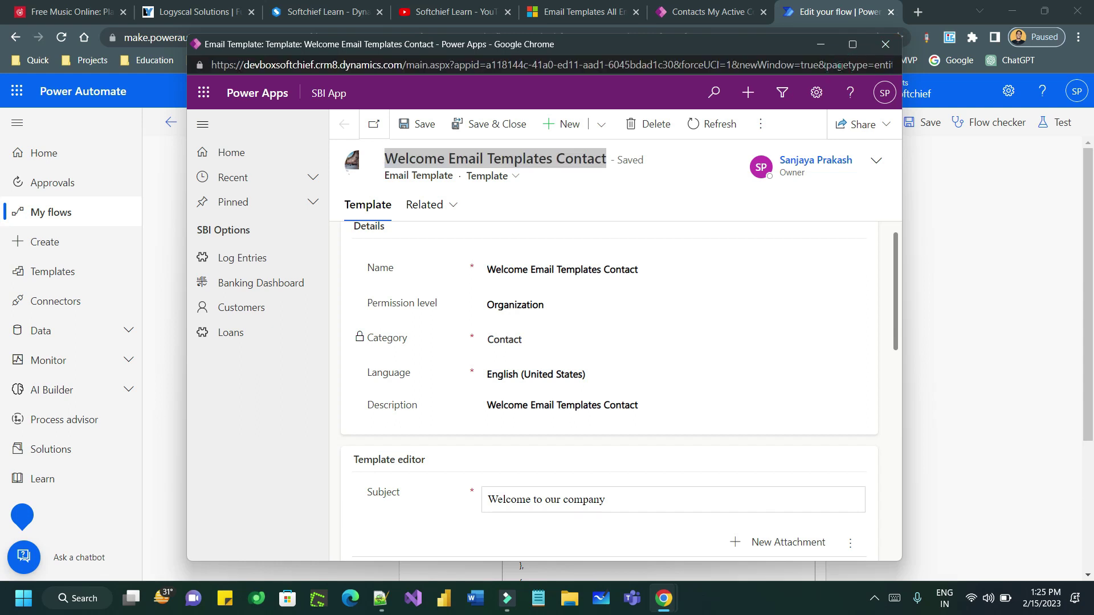
drag(839, 65, 863, 67)
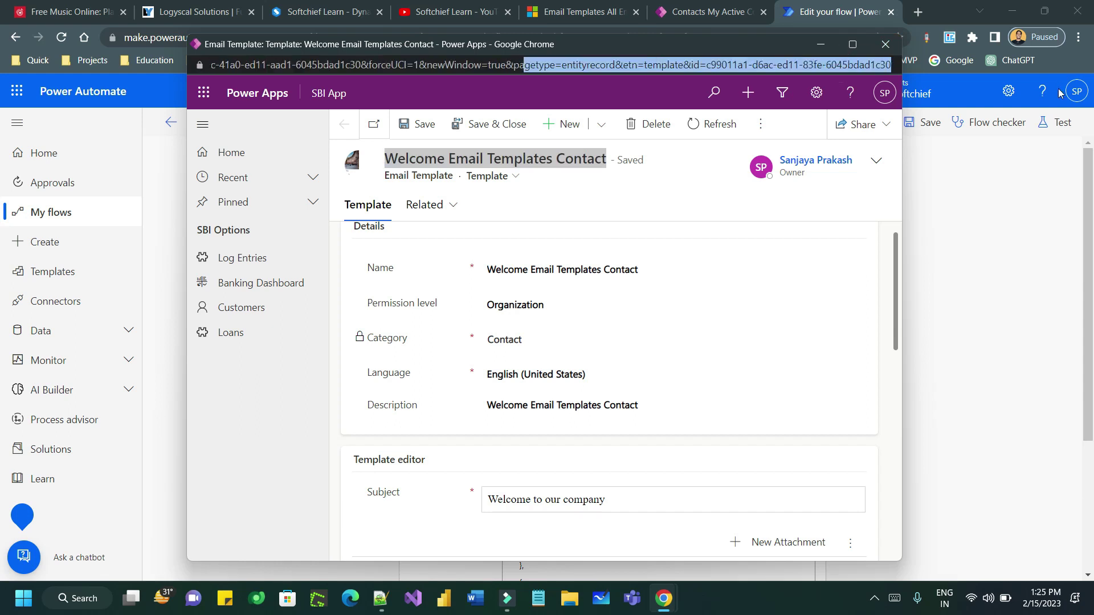
click(785, 62)
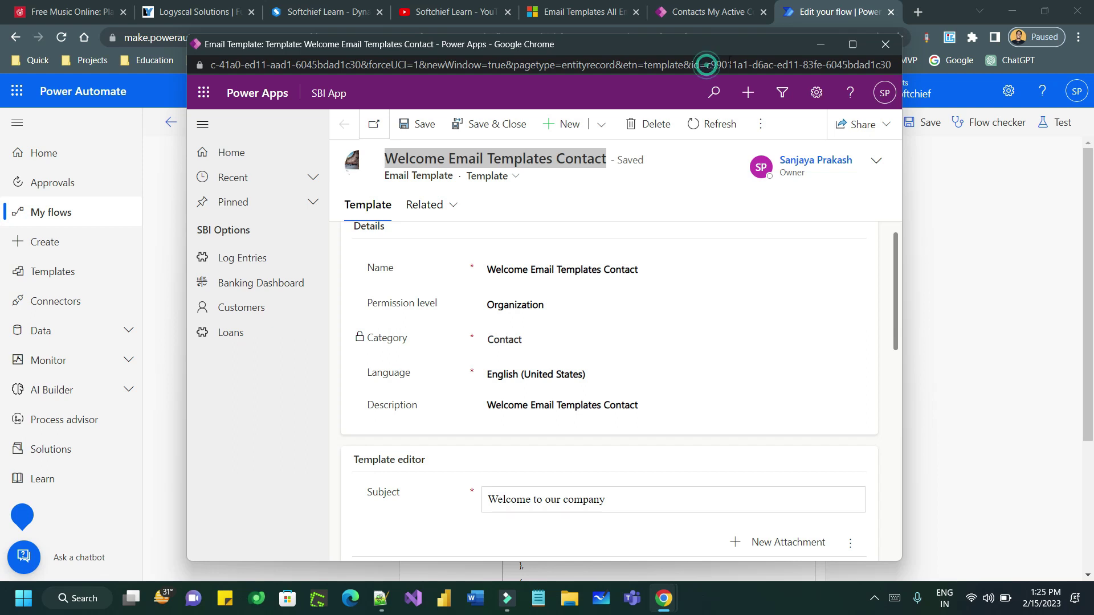
drag(707, 64, 892, 64)
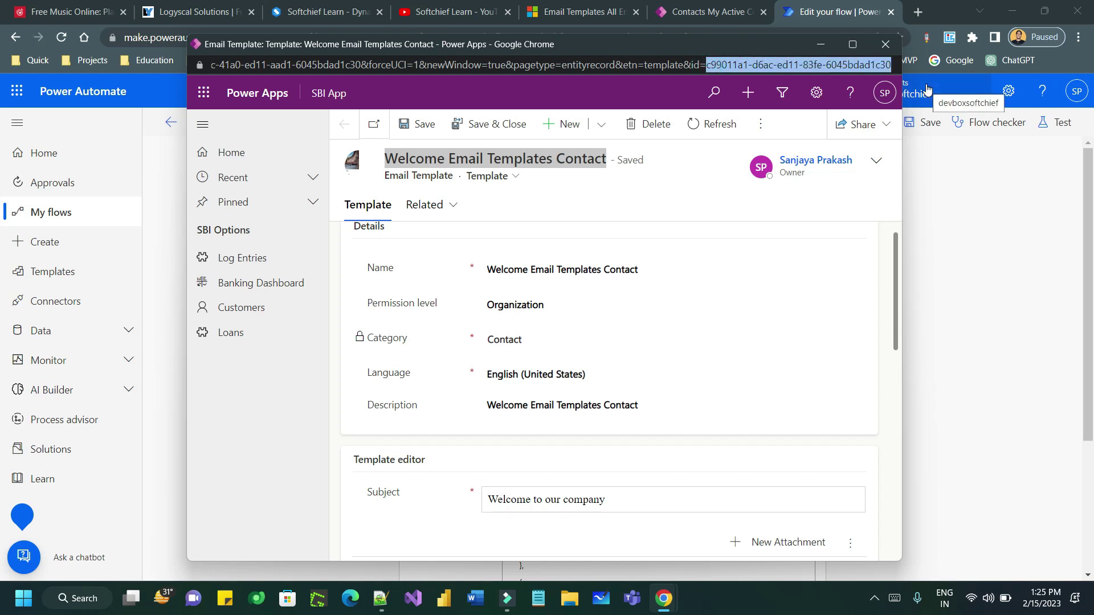
click(831, 12)
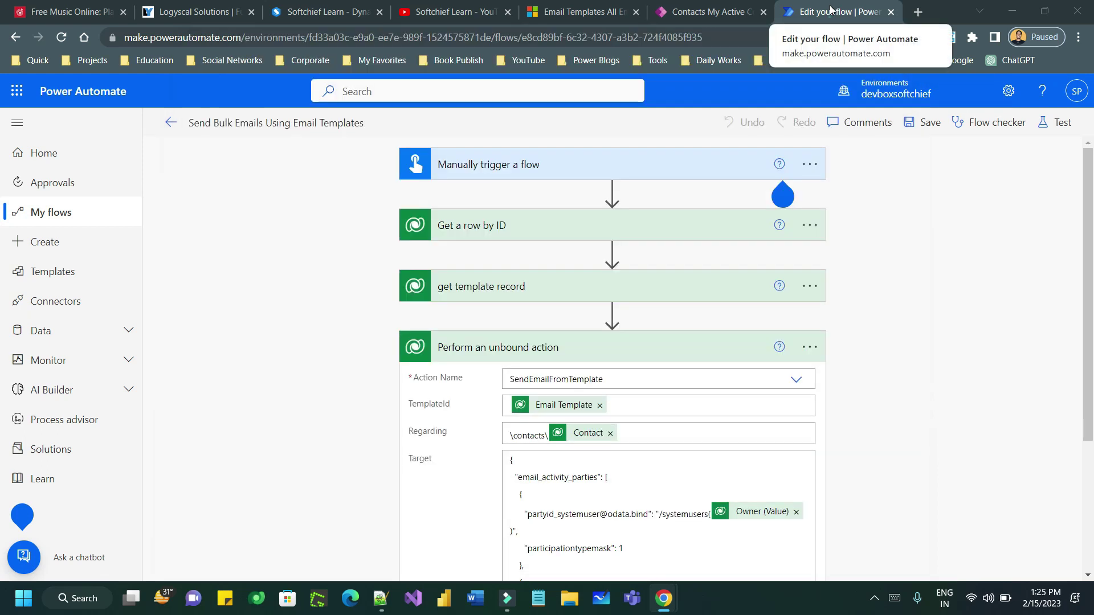
- Expand the Get a row by ID and get template record steps to check their Email Templates row ID
click(694, 163)
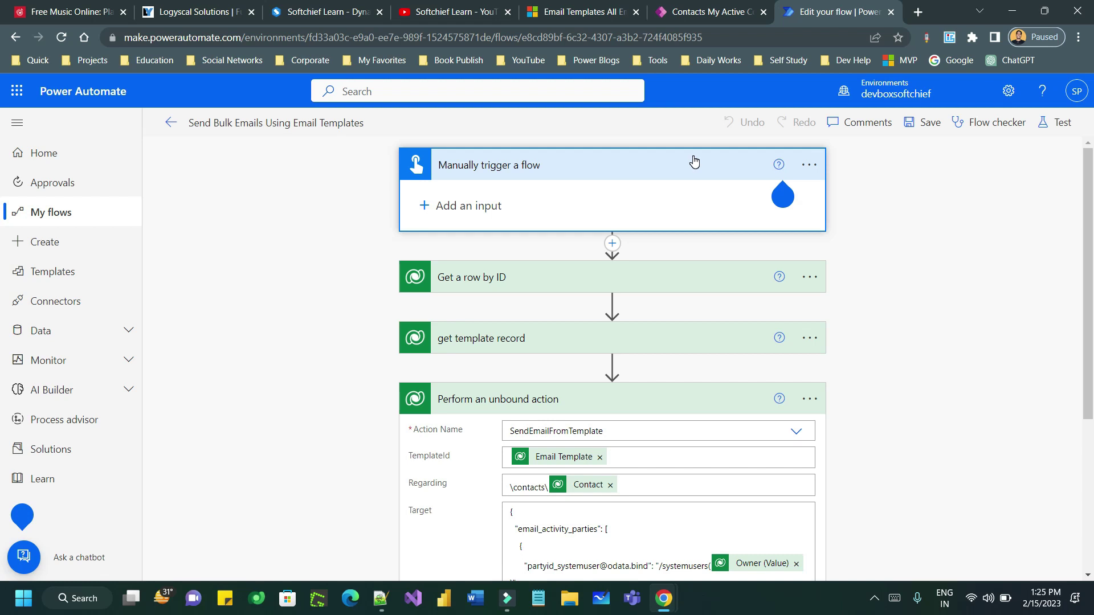
click(694, 162)
click(661, 229)
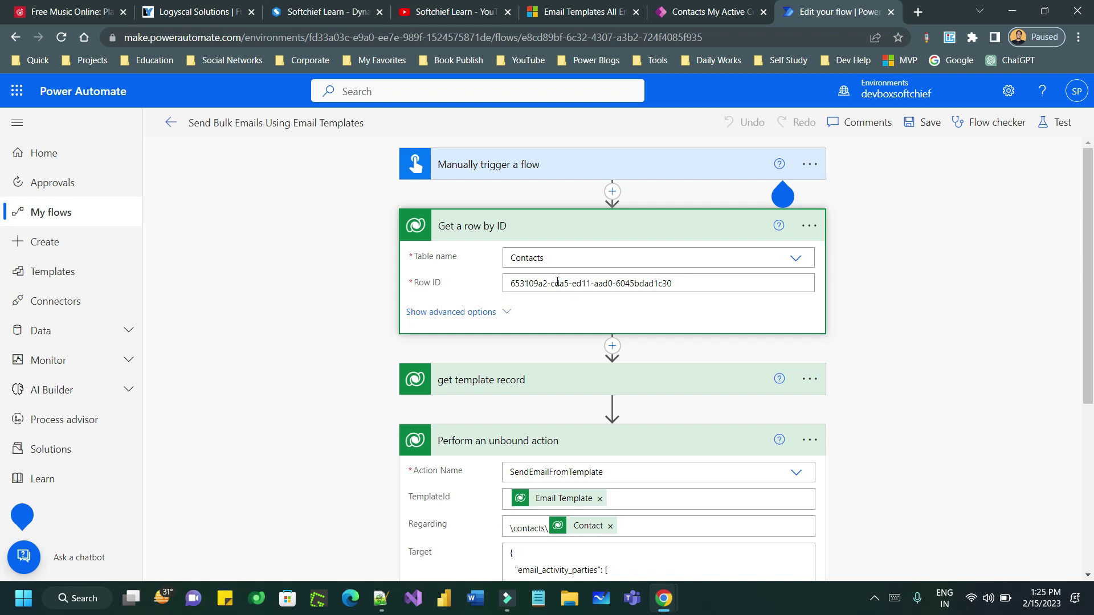
click(558, 382)
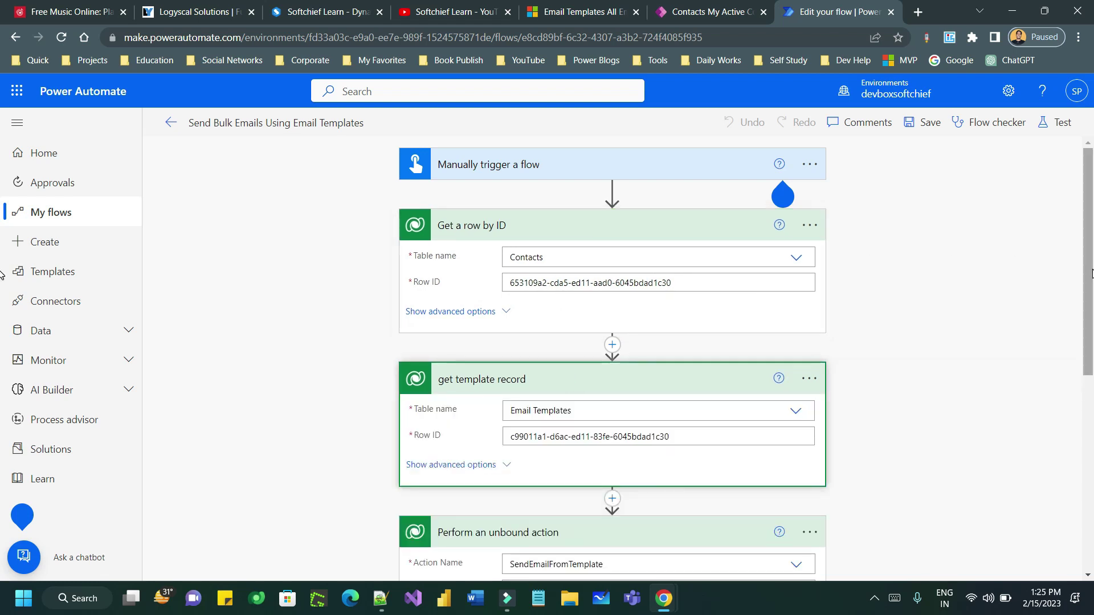
scroll(1085, 268, down, 1)
scroll(580, 320, down, 1)
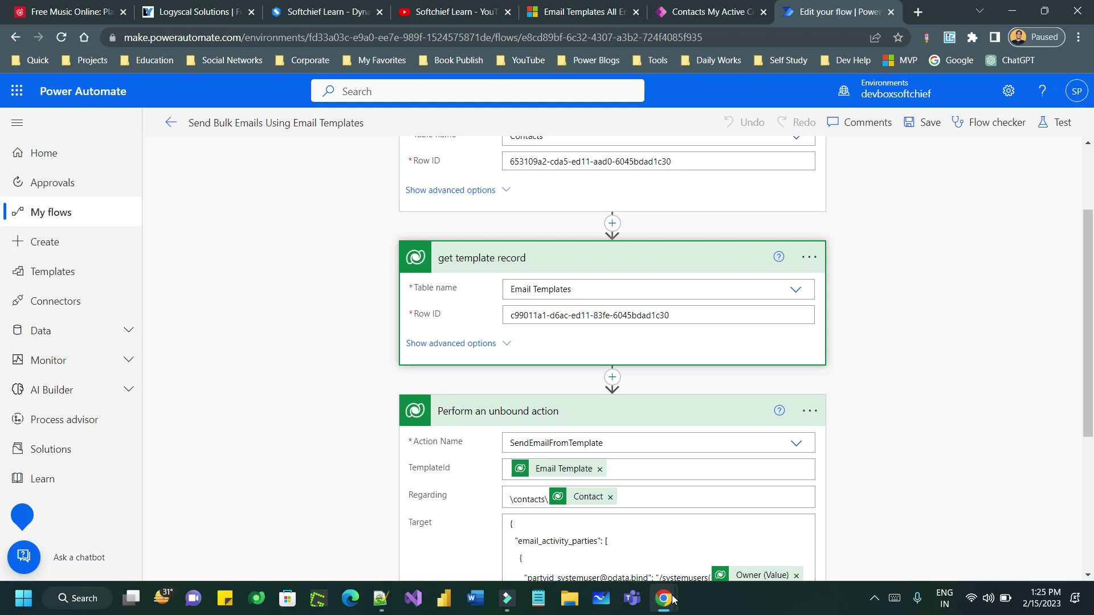
key(alt+Tab)
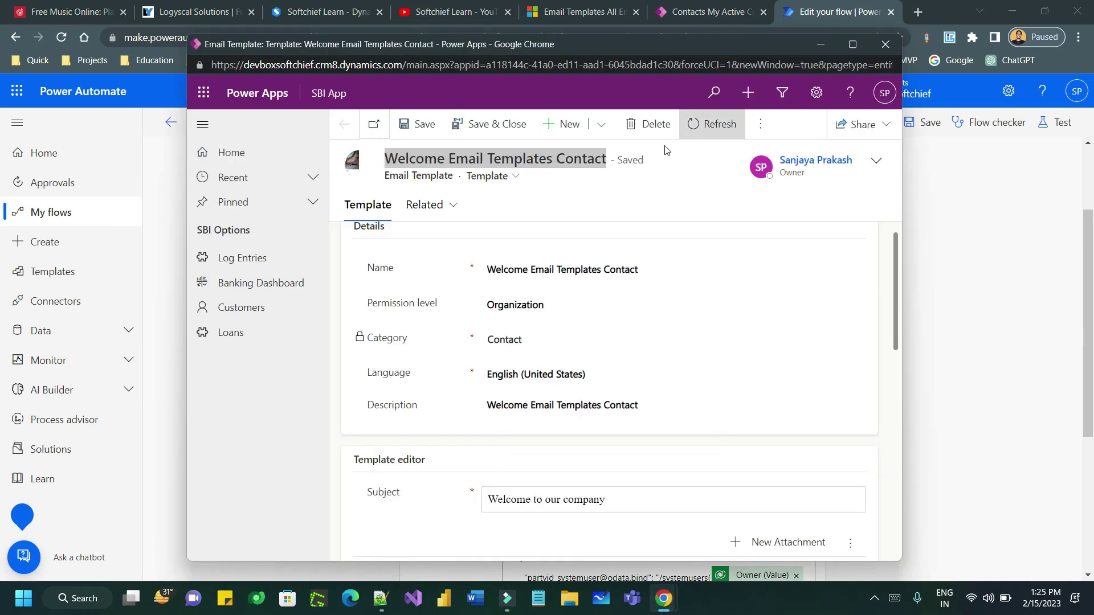
click(800, 62)
click(838, 64)
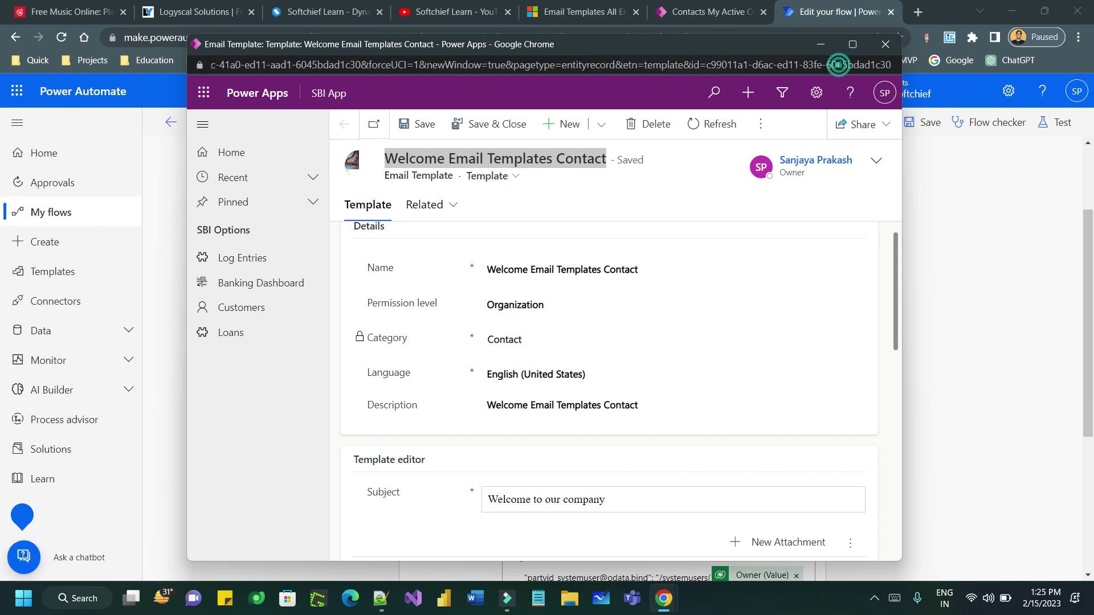
drag(707, 64, 892, 64)
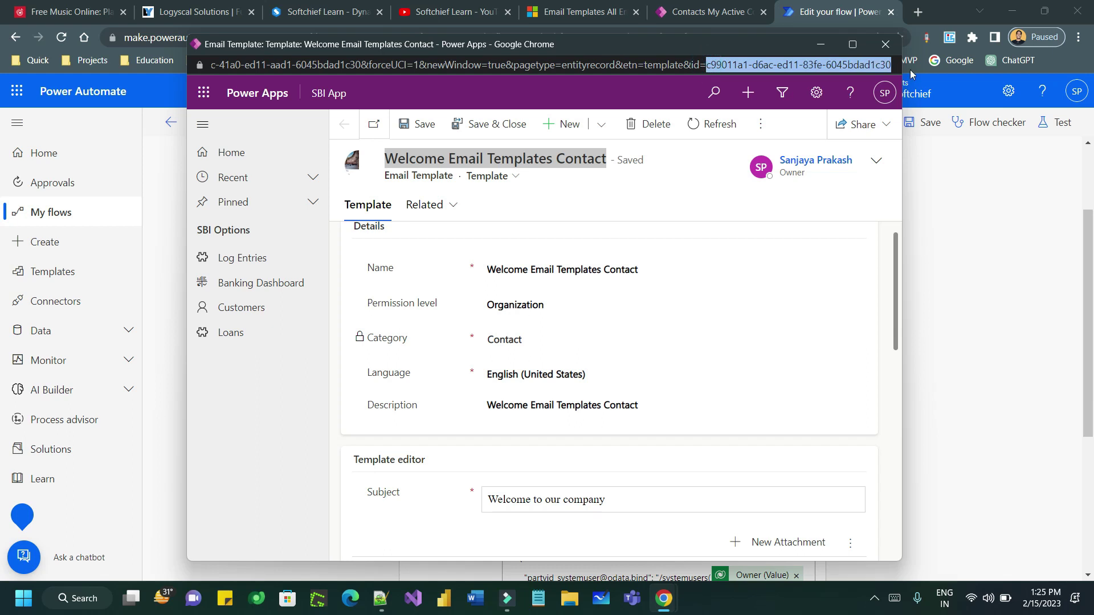
- Review the unbound action's TemplateId and the Target's system-user and contact party entries
click(962, 314)
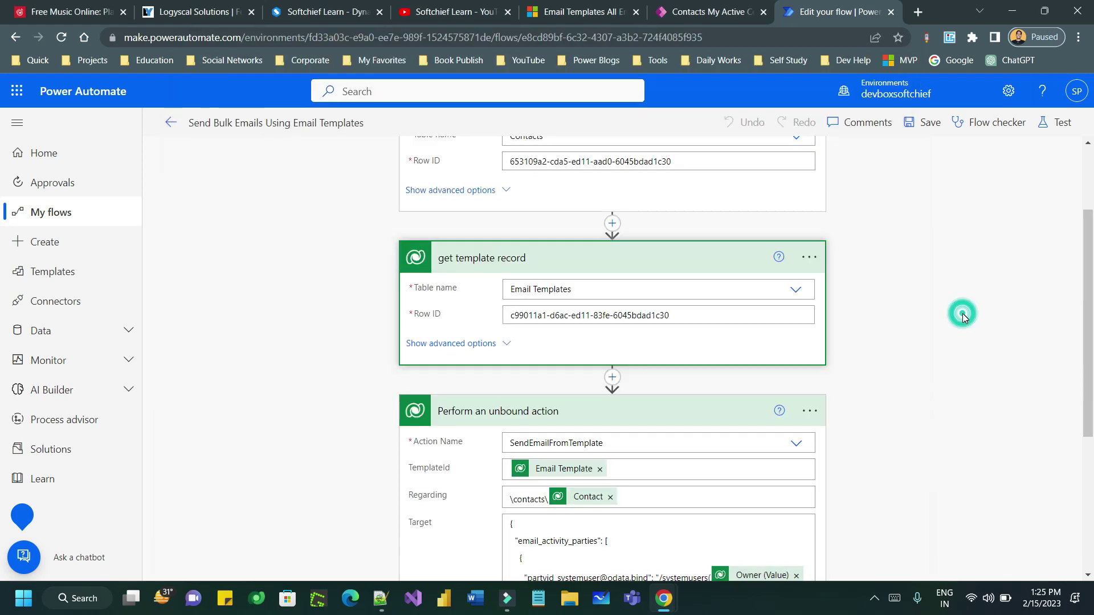
scroll(1085, 298, down, 3)
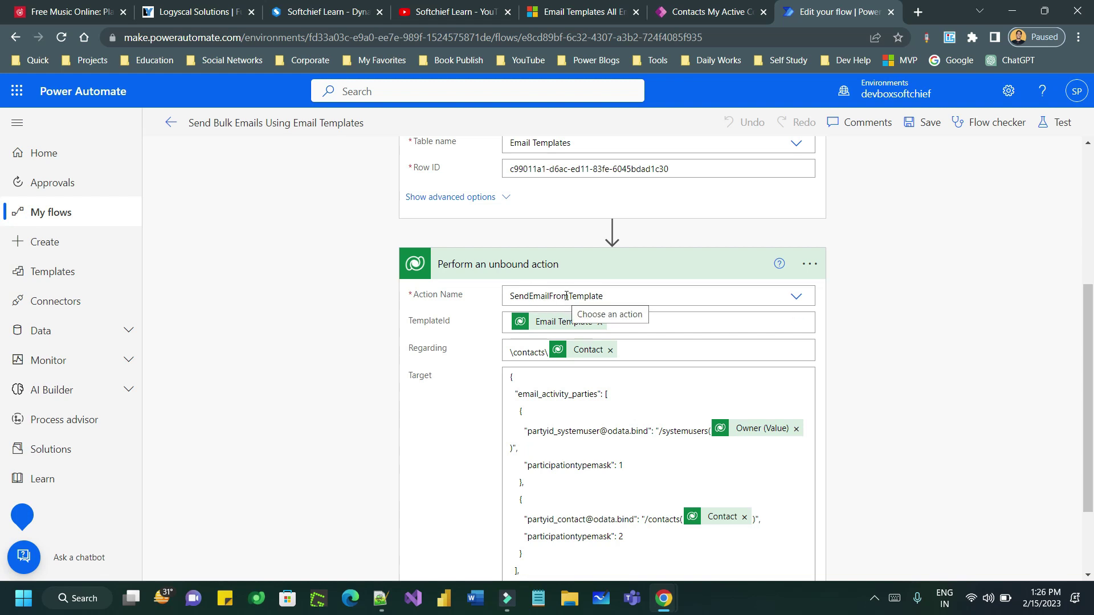
double_click(431, 322)
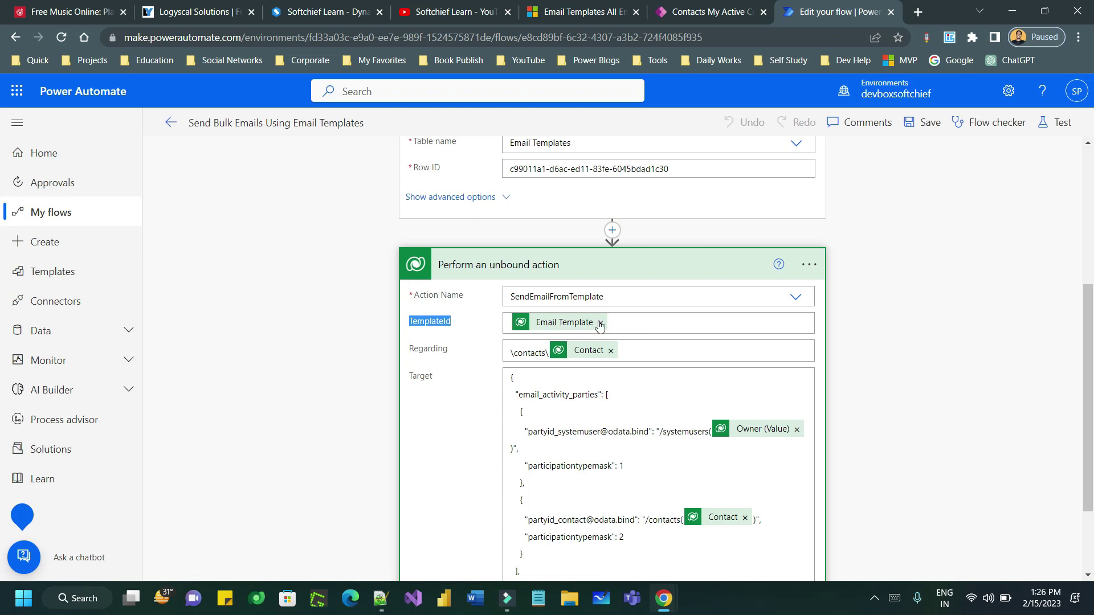
scroll(562, 213, up, 1)
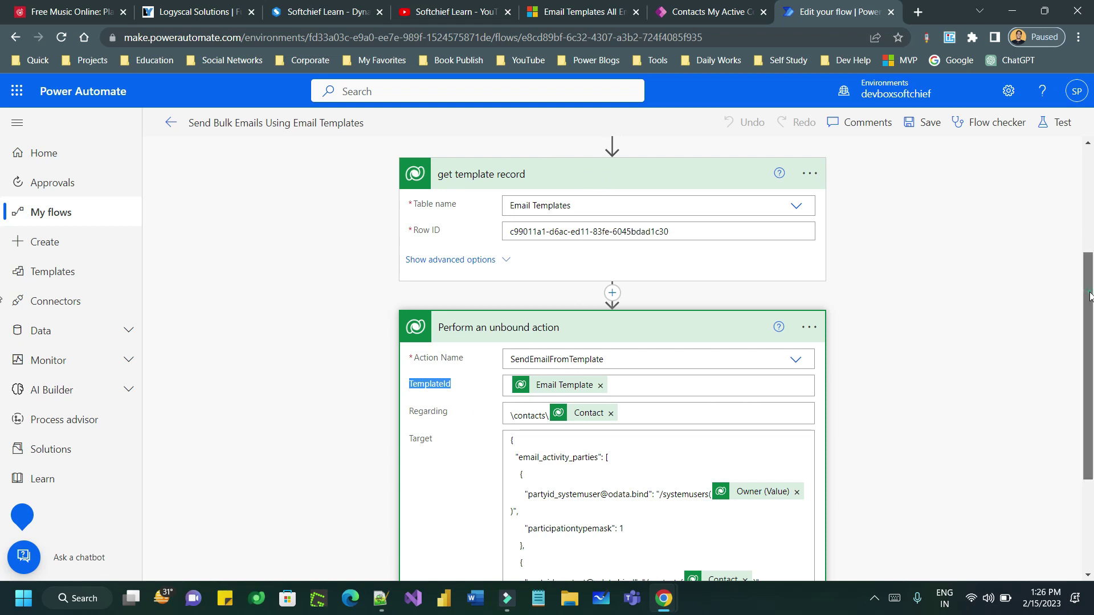
scroll(1080, 285, down, 2)
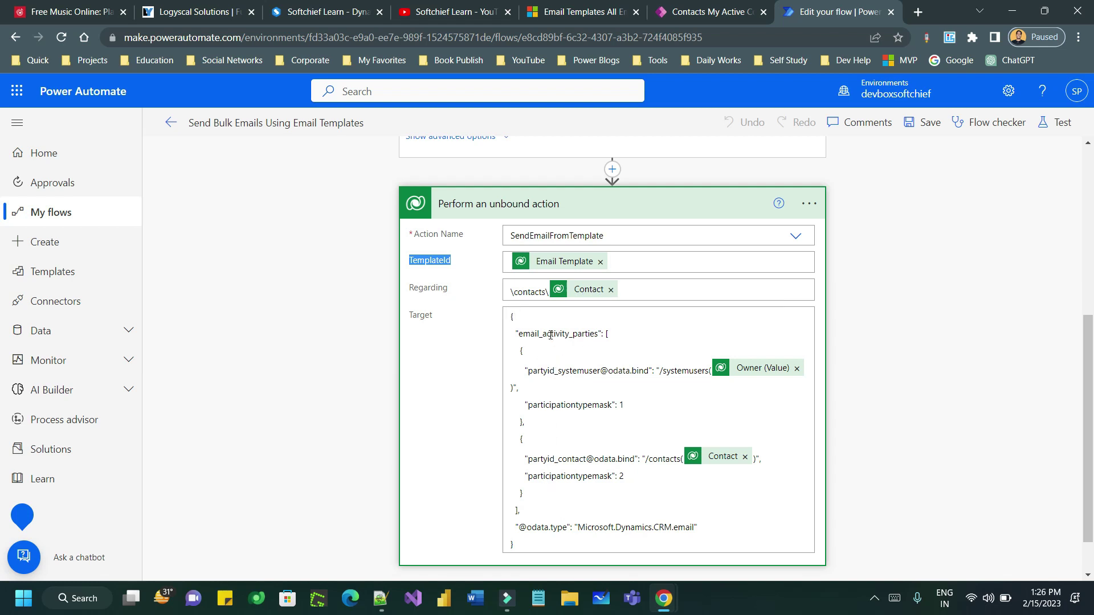
drag(515, 334, 540, 490)
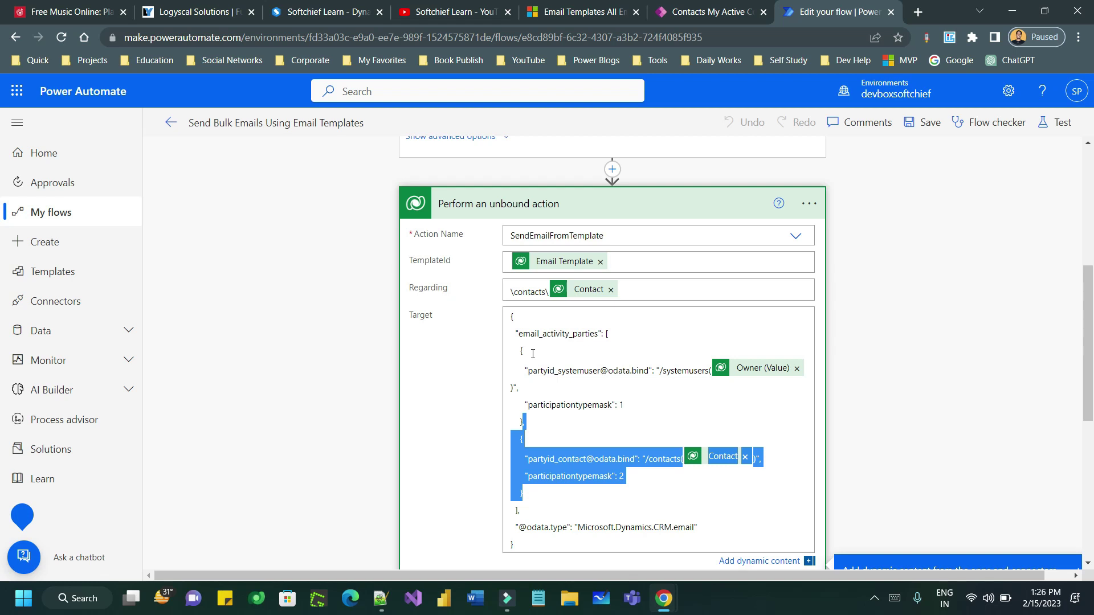
click(531, 428)
drag(513, 436, 538, 496)
- Bind the sender party to systemusers with Owner (Value) and the recipient to contacts with Contact
double_click(578, 370)
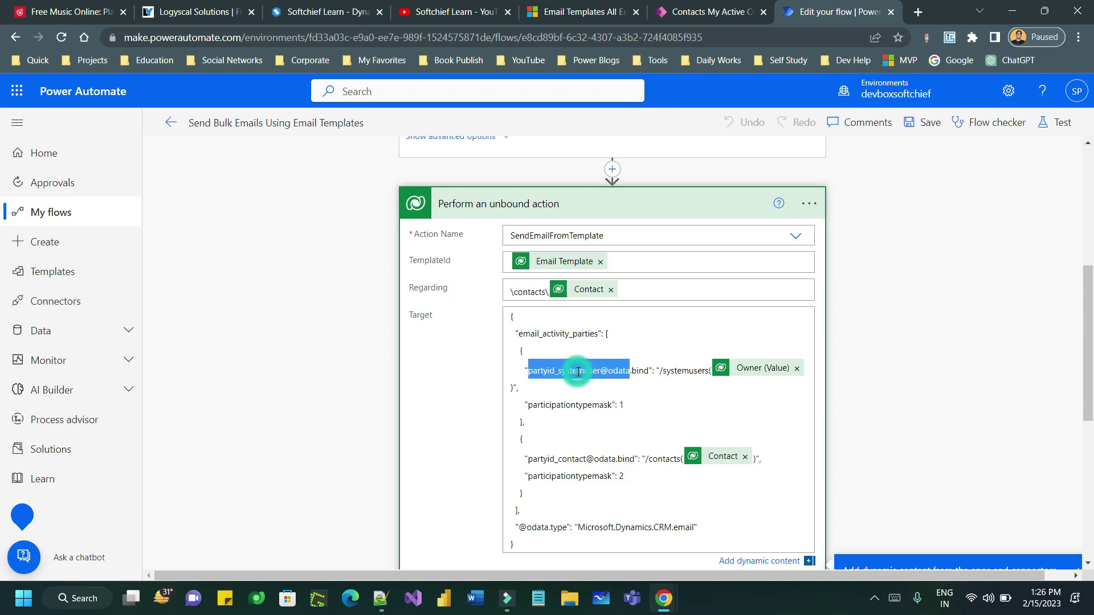
click(578, 369)
drag(600, 371, 557, 370)
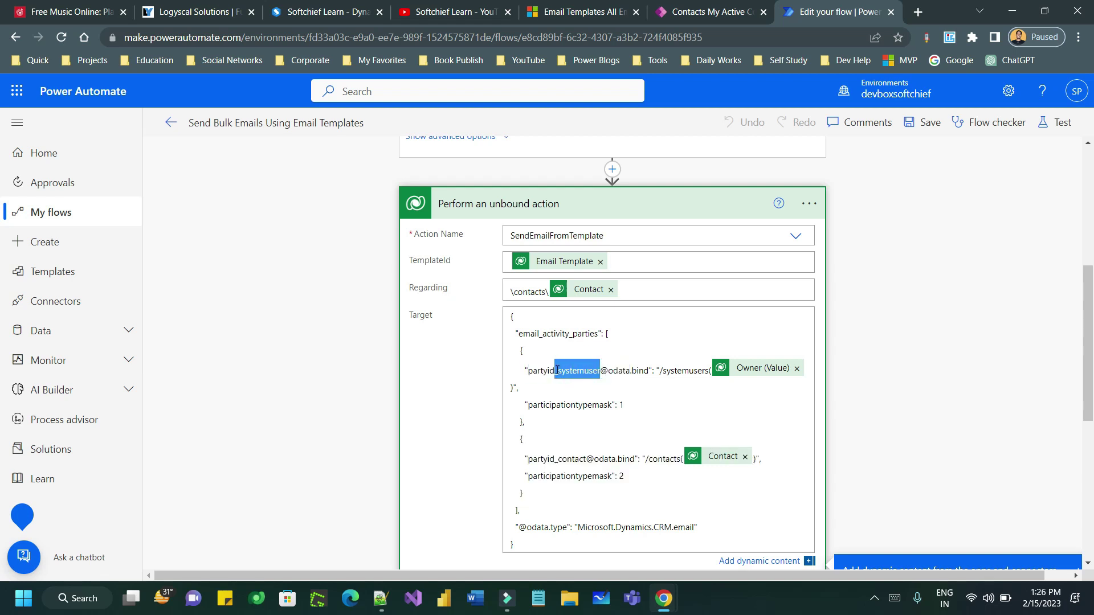
double_click(687, 369)
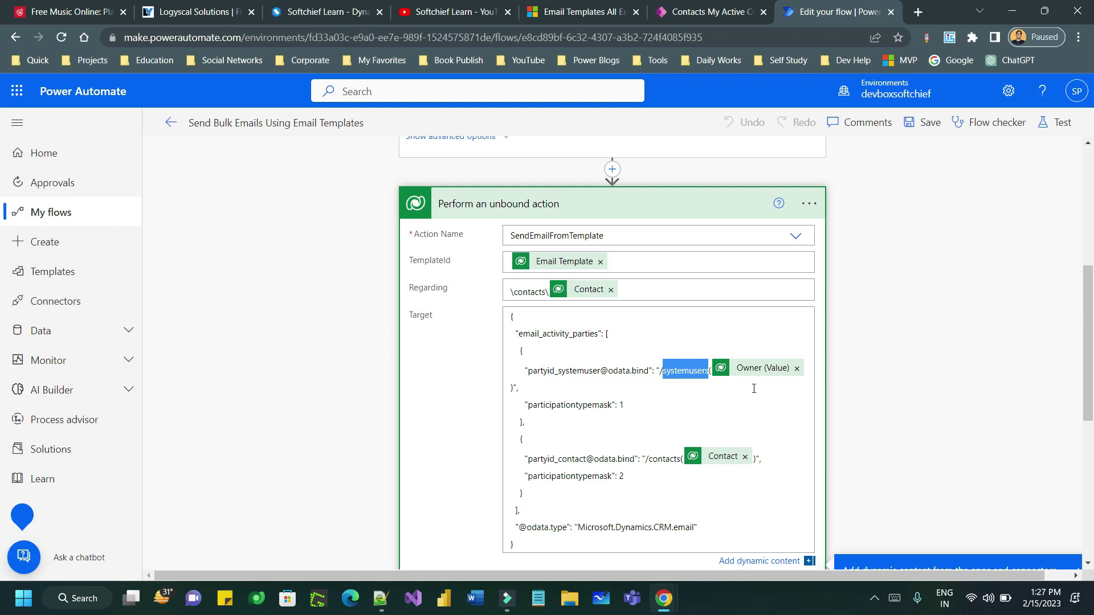
mouse_move(756, 372)
drag(586, 459, 559, 460)
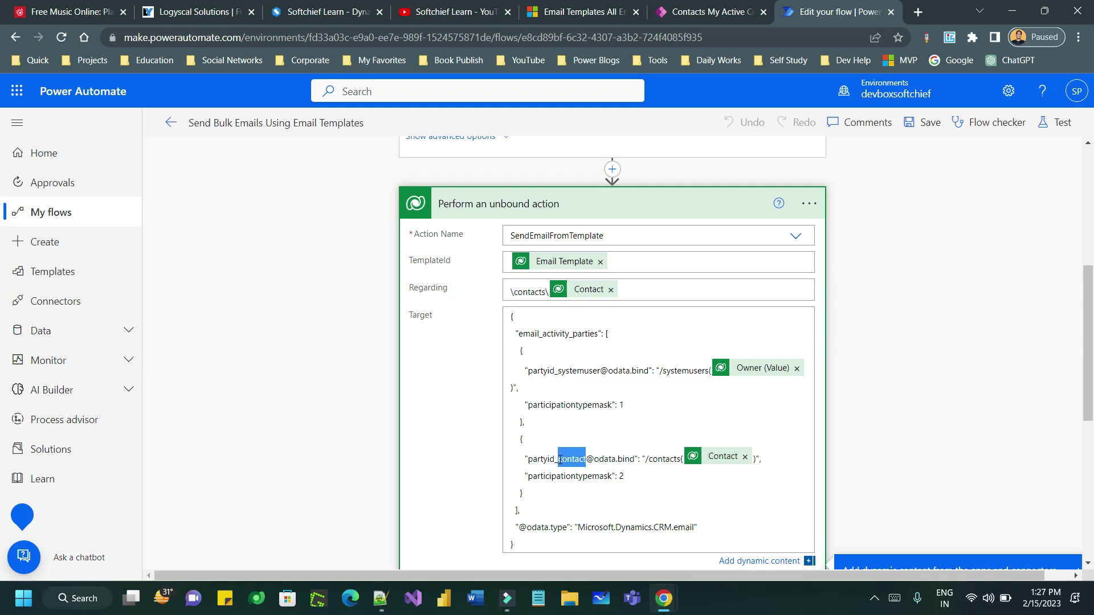
double_click(667, 459)
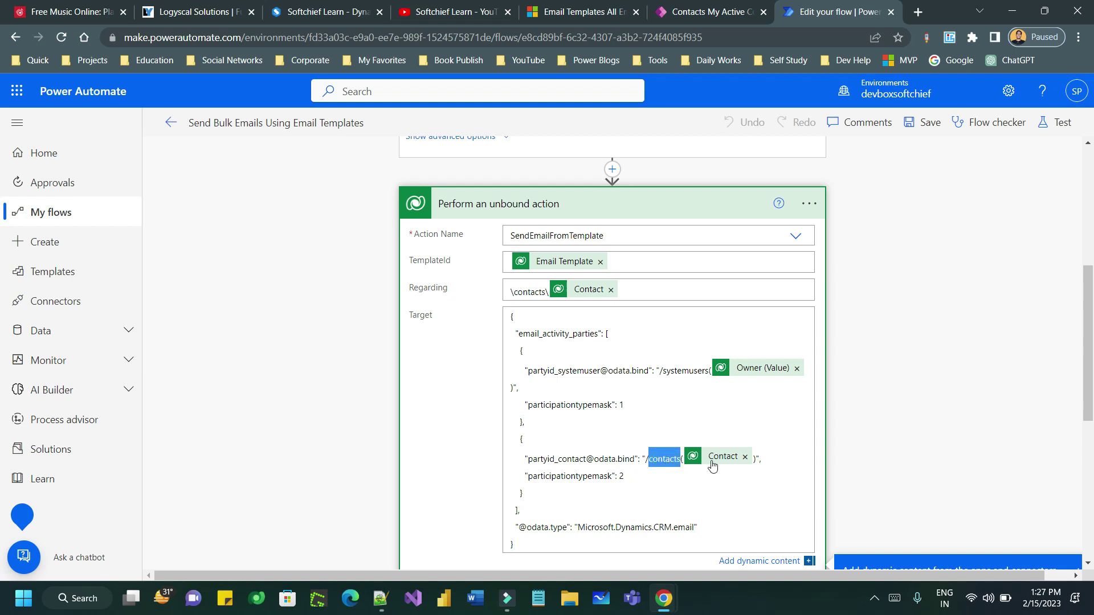
mouse_move(713, 464)
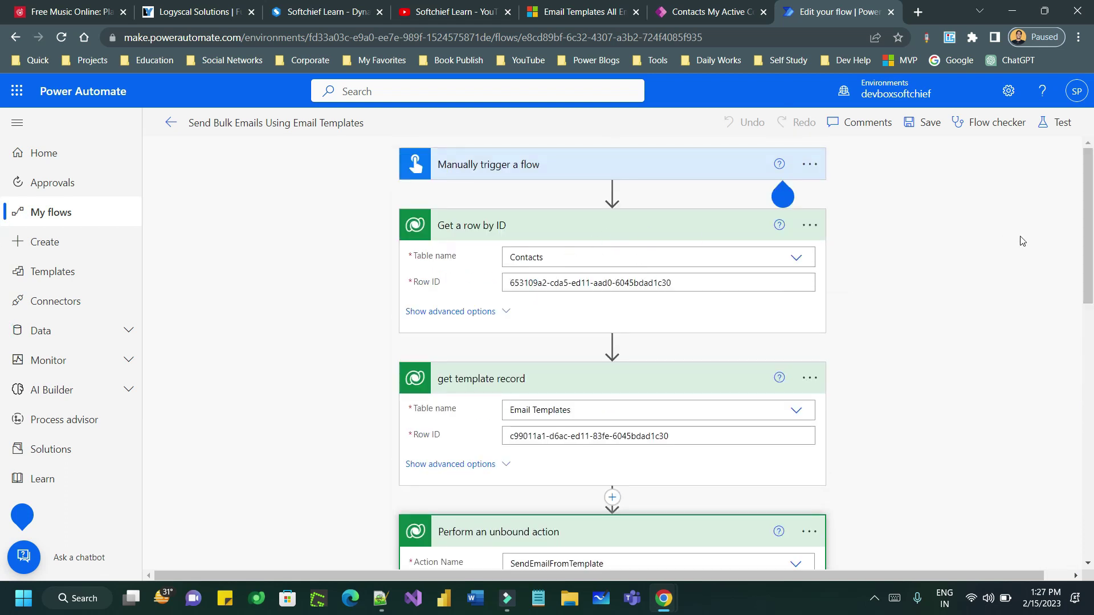
- Scroll through the flow to review all its steps
drag(1080, 239, 1083, 431)
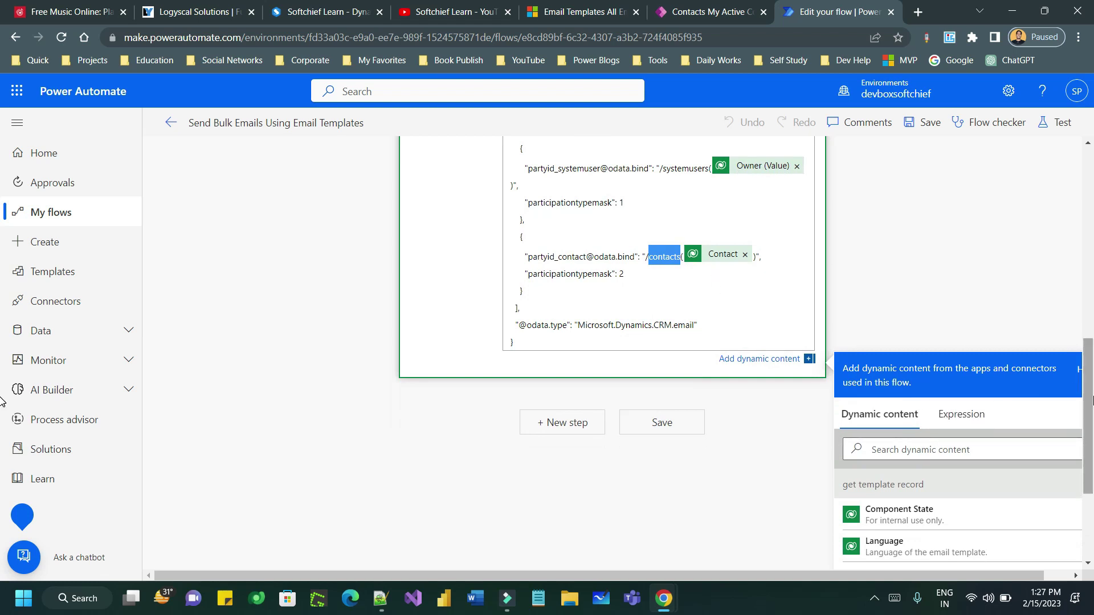
drag(1088, 414, 1088, 242)
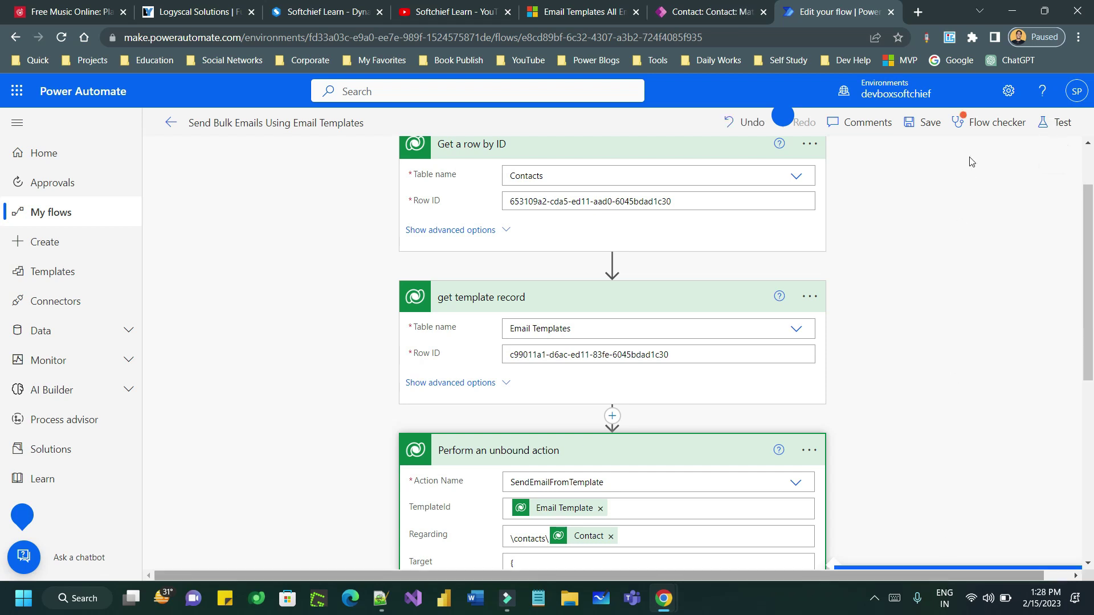
- Try a manual Save & Test, dismiss the invalid-expression error, and reload the editor page
click(1045, 127)
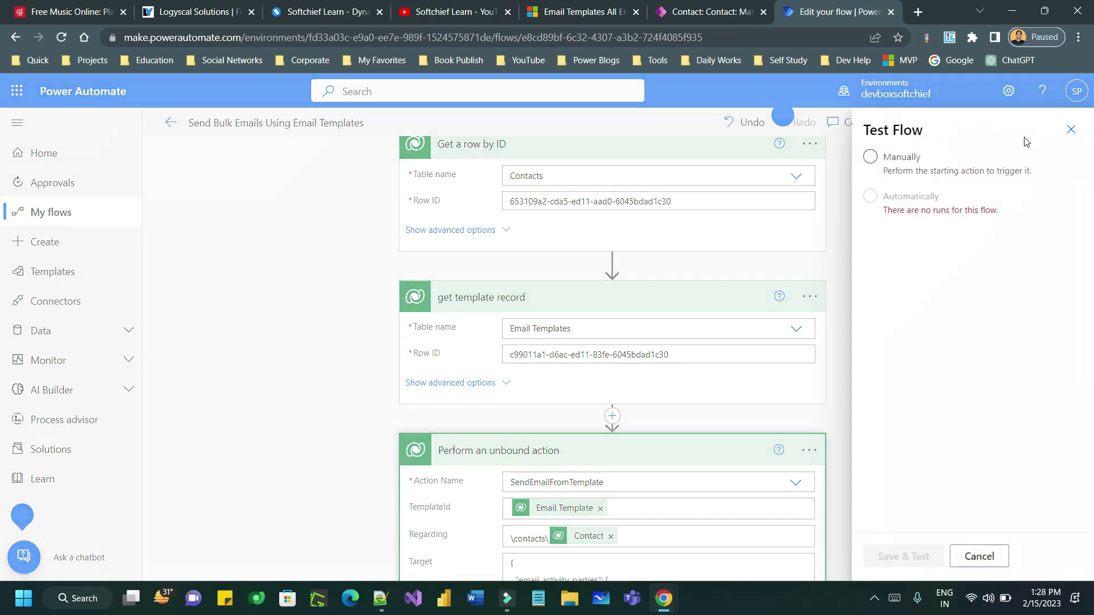
click(871, 157)
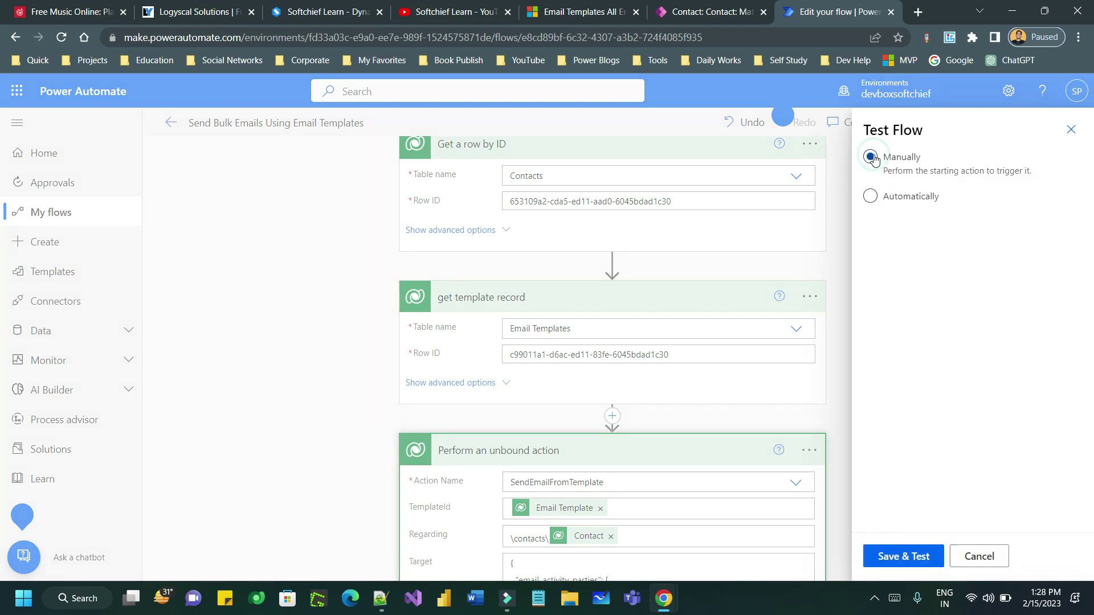
click(904, 558)
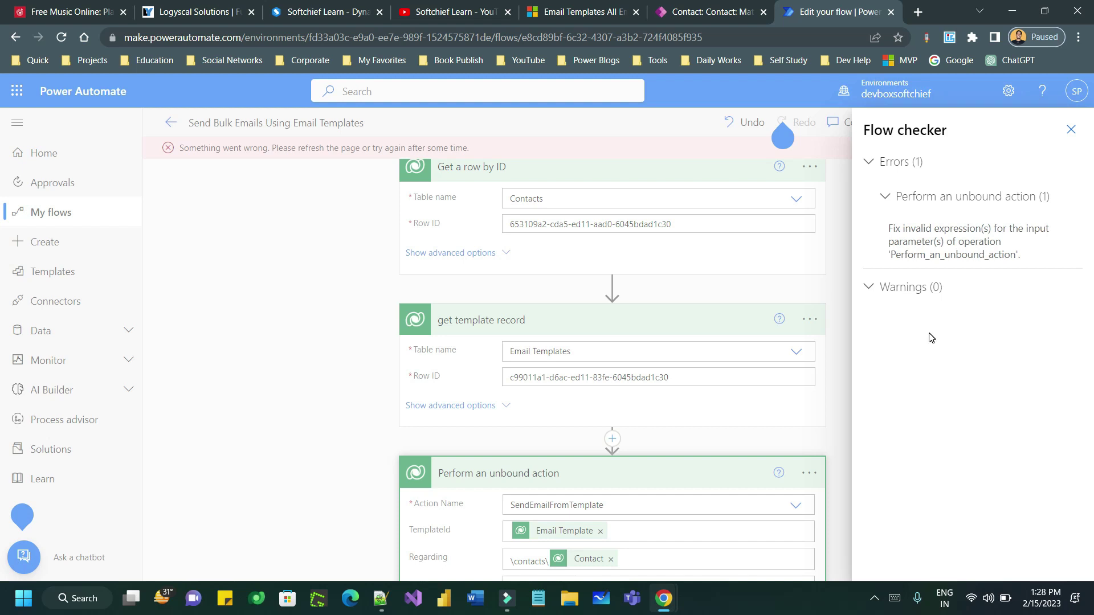
click(937, 249)
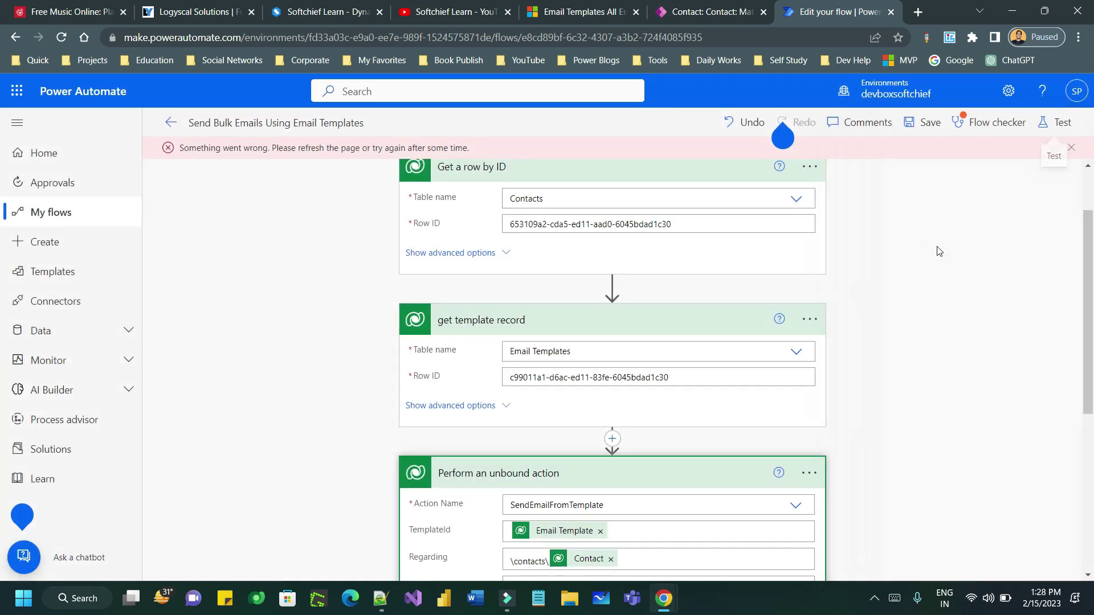
drag(1078, 272, 1064, 427)
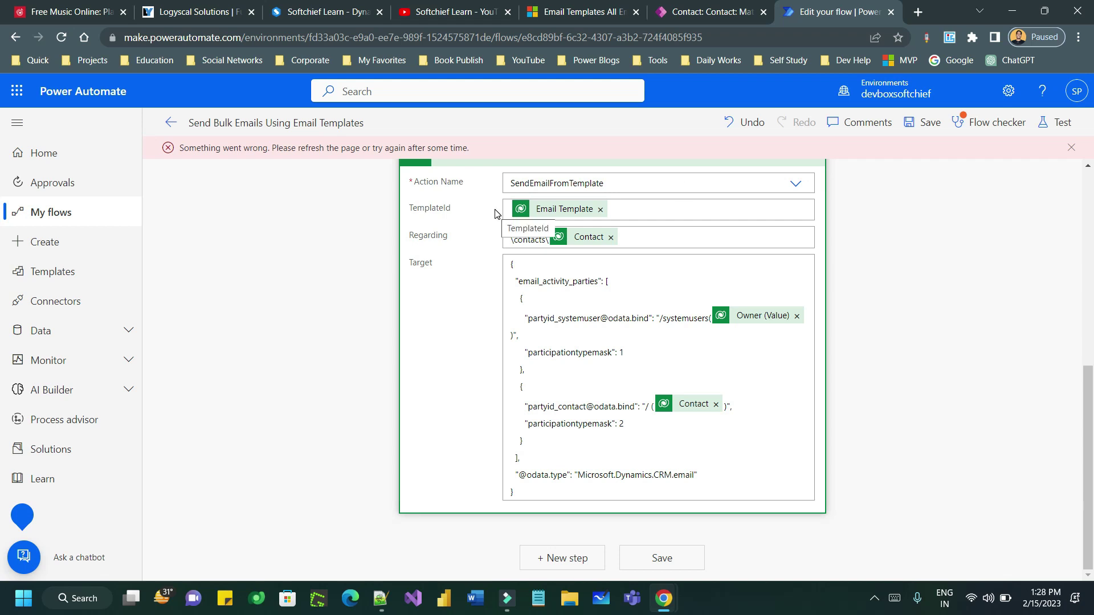
click(62, 38)
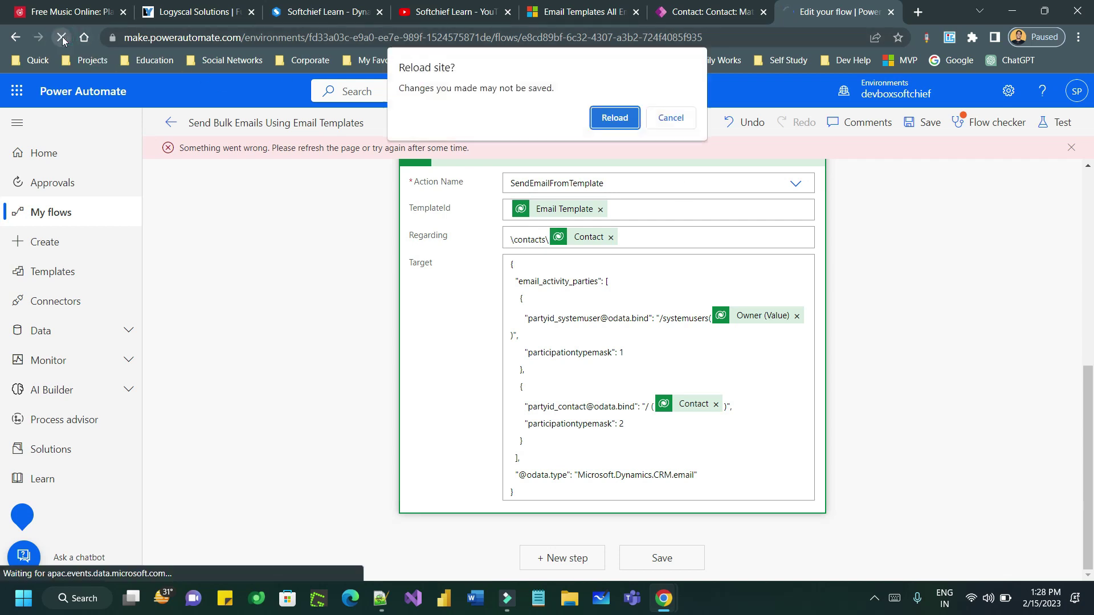
click(615, 118)
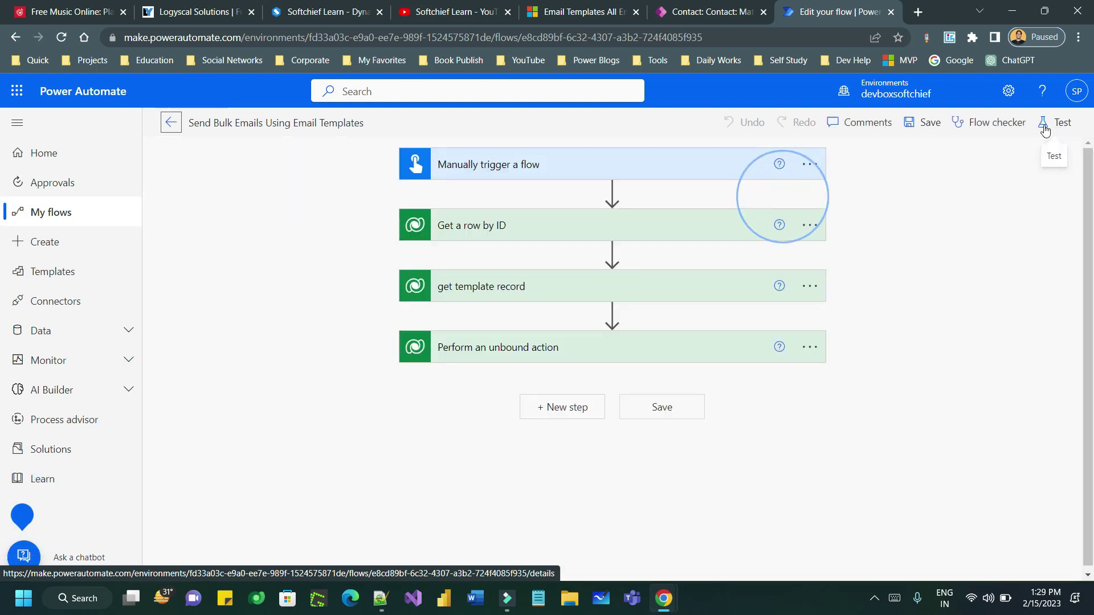
- Dismiss the test options and leave the editor without saving for the flow's details page
click(1044, 126)
click(911, 197)
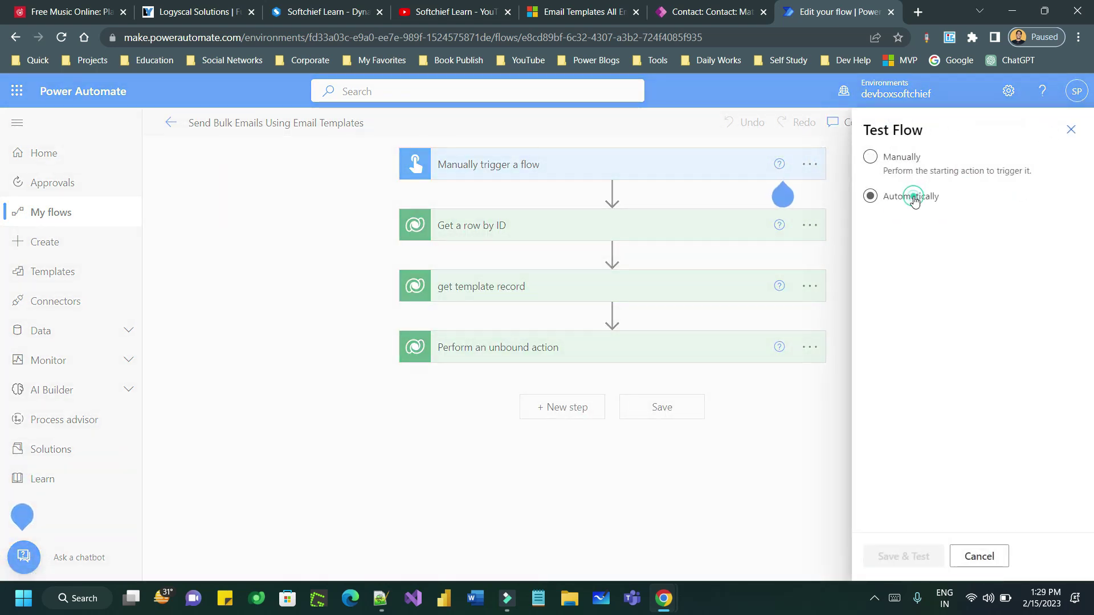
click(1071, 129)
click(172, 131)
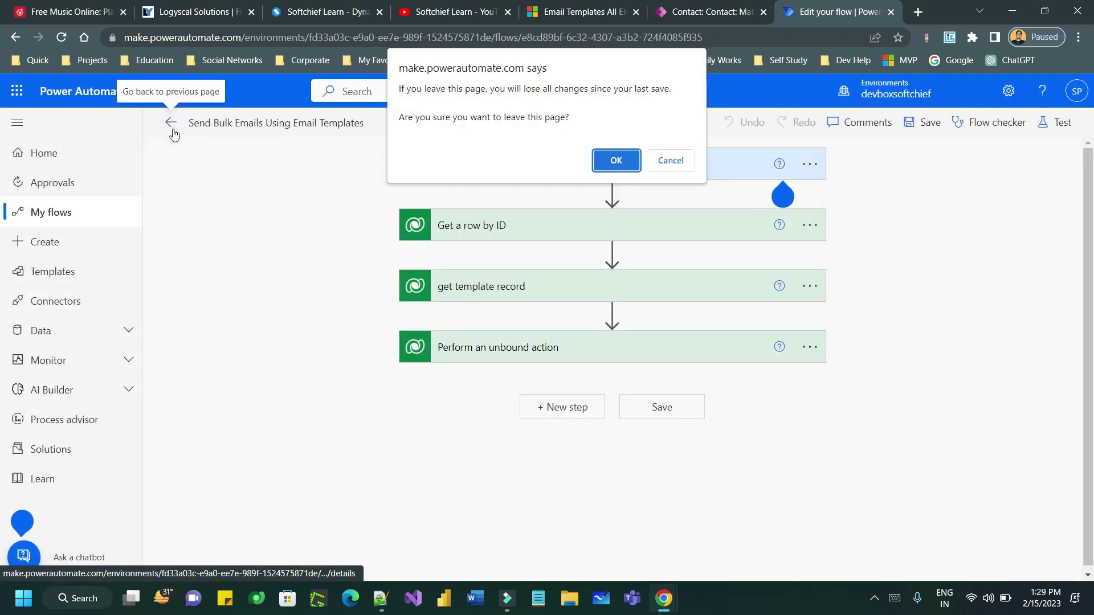
click(620, 151)
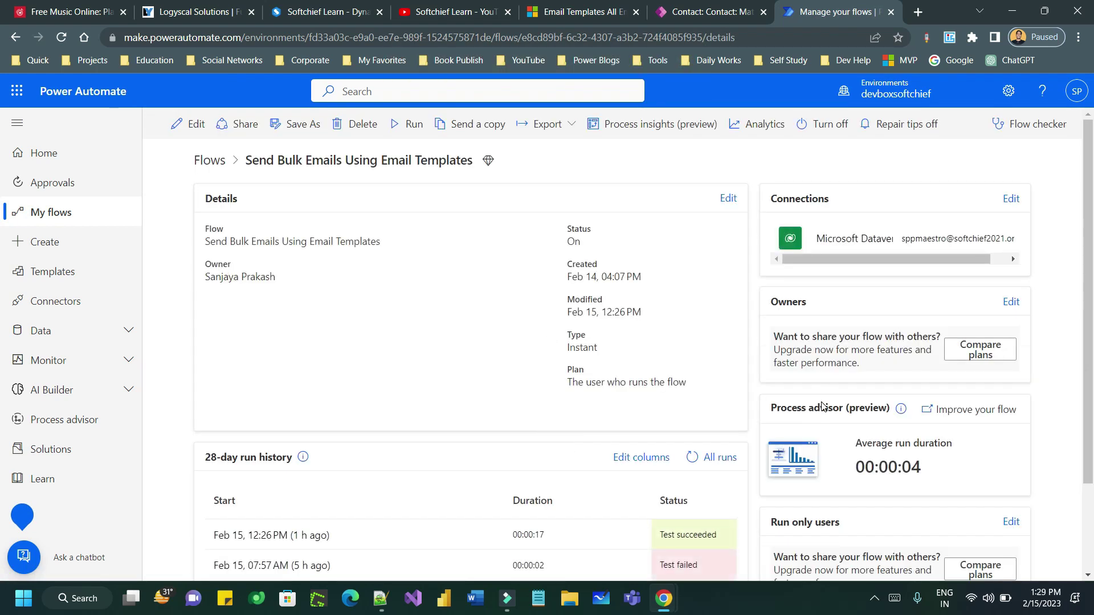
- Open the successful Feb 15, 12:26 PM run, then switch to the contact's record
click(256, 533)
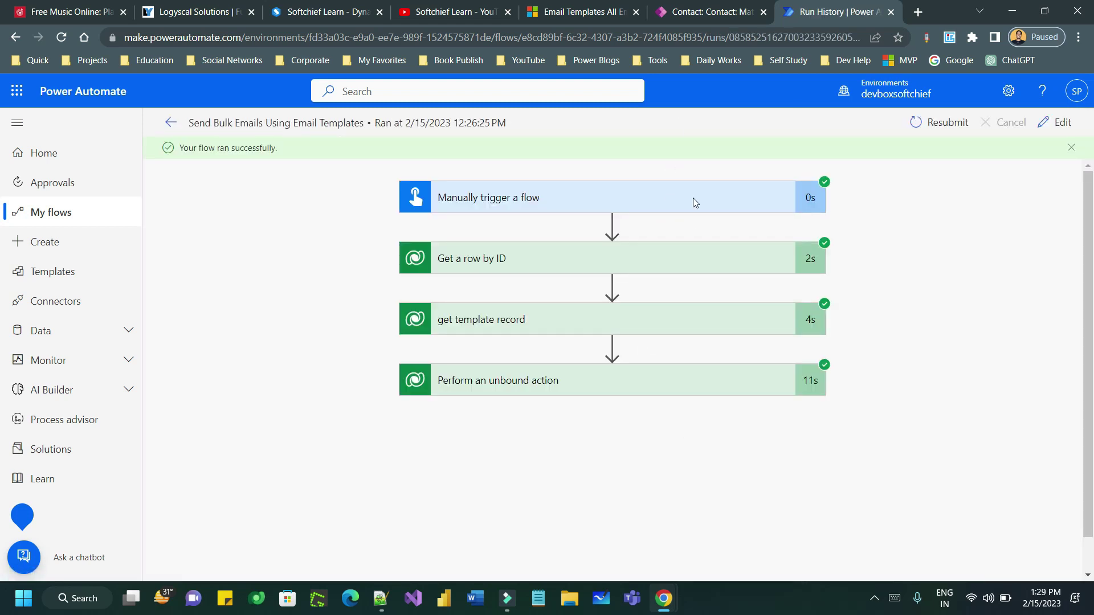
click(707, 11)
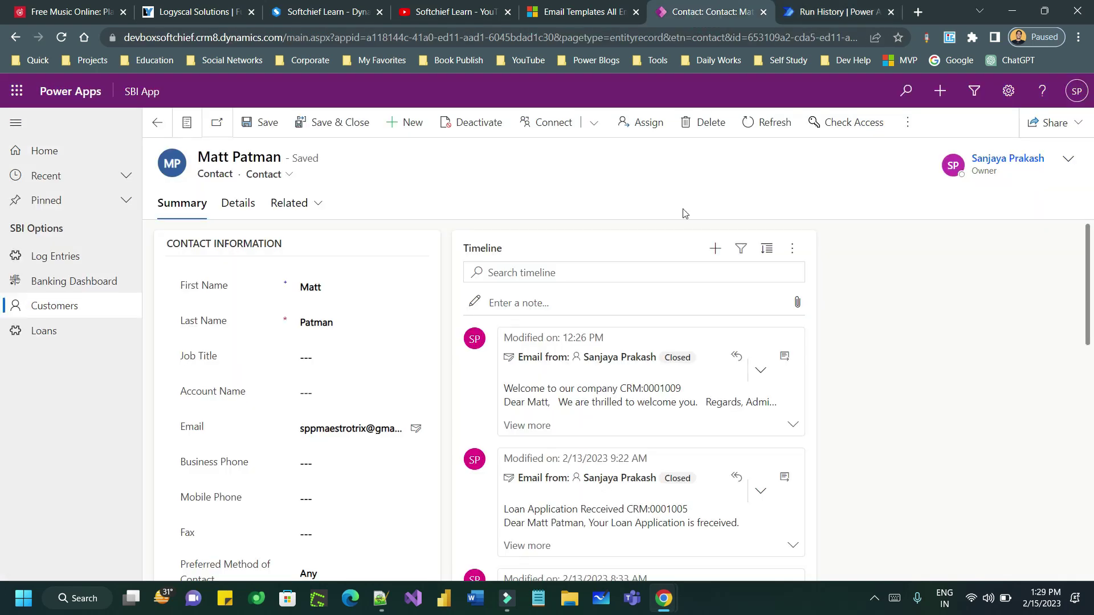
- Expand the 'Welcome to our company' timeline email, check the first-name greeting, then return to run history
click(792, 426)
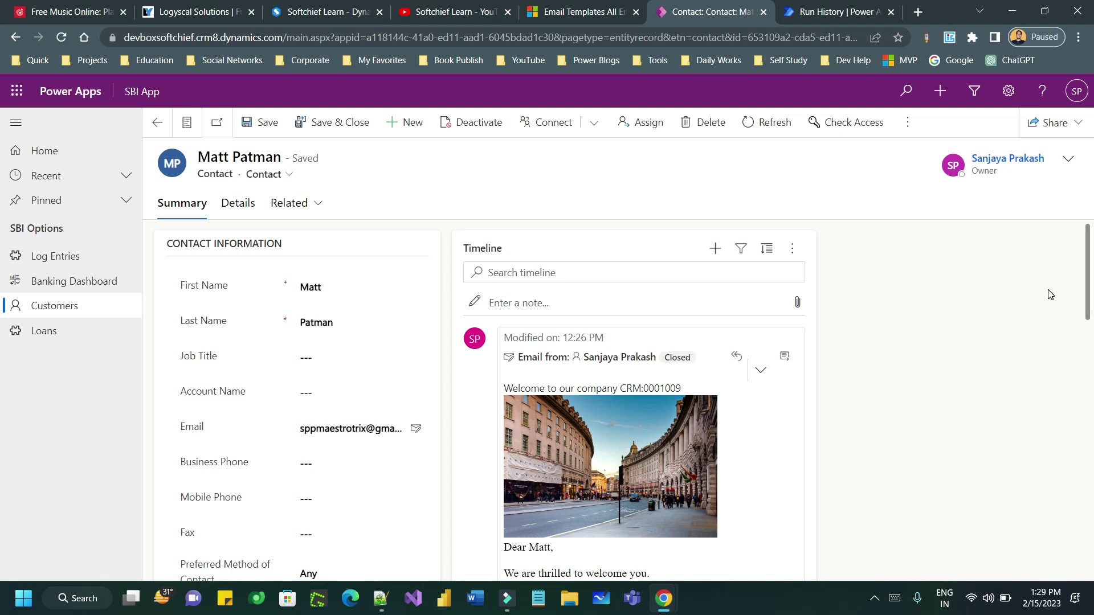
drag(1088, 271, 1087, 301)
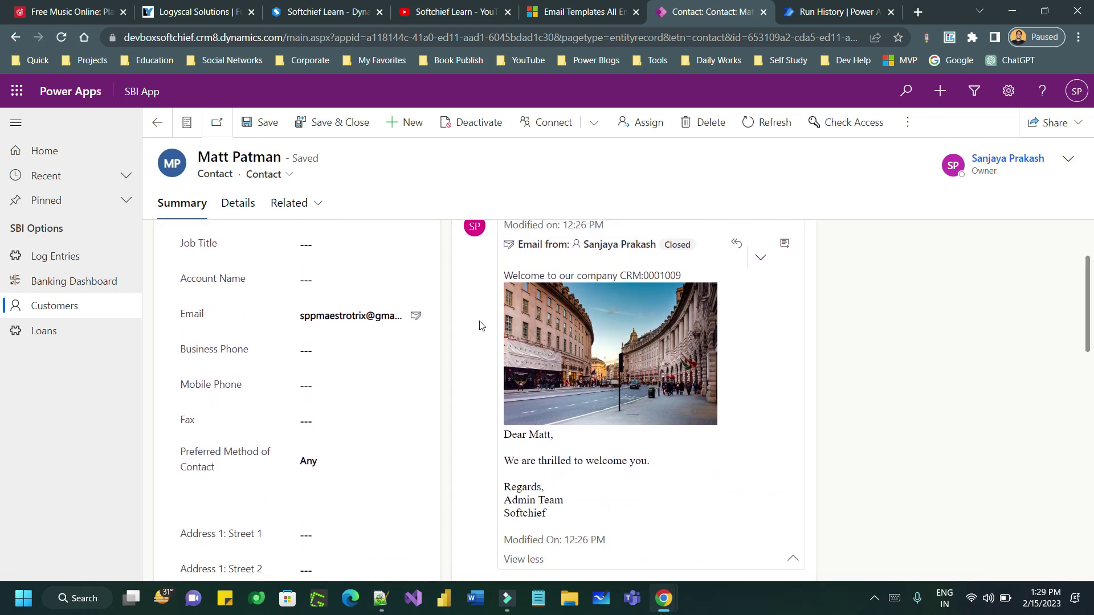
double_click(539, 434)
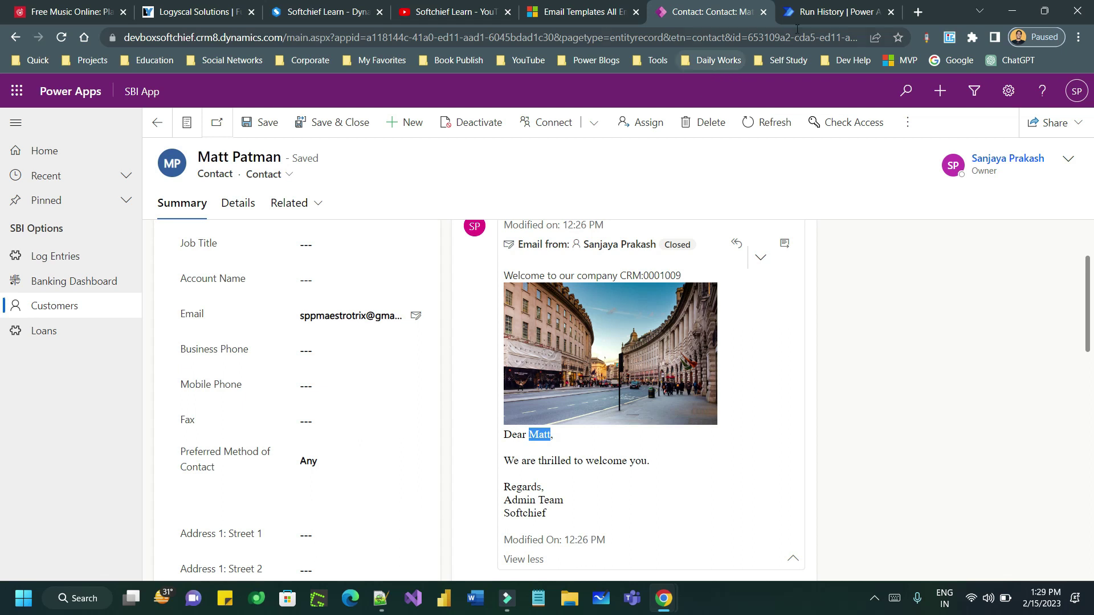
click(820, 12)
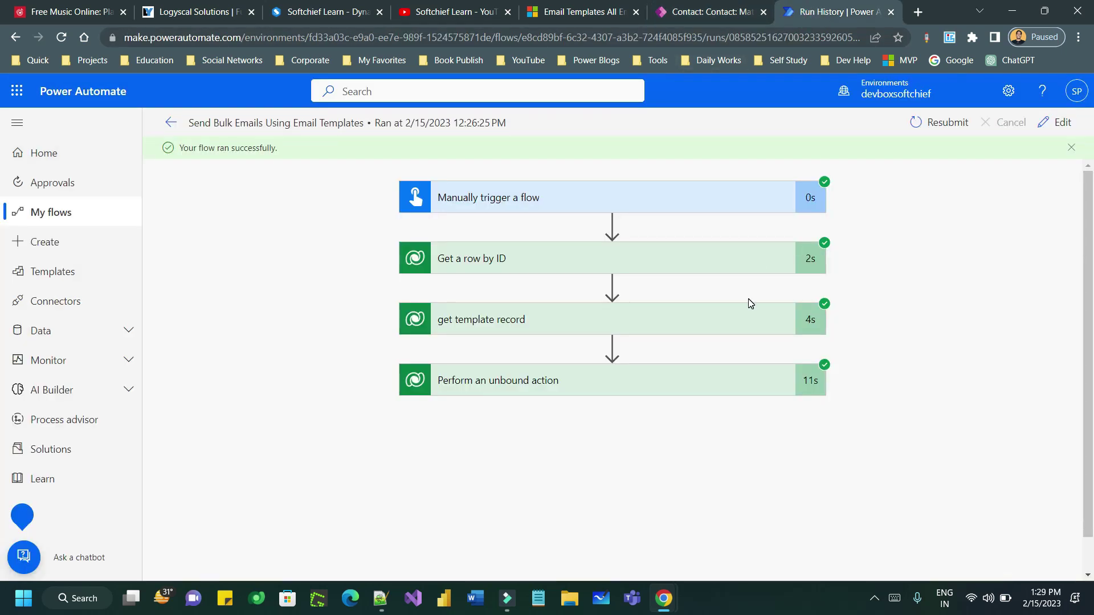